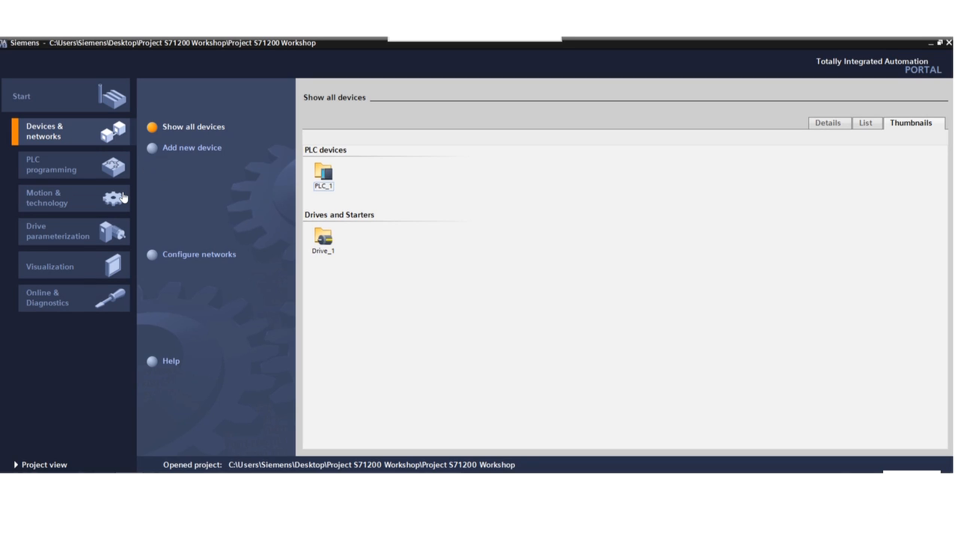
Add a new Cyclic interrupt organization block to the PLC_1 program.
left_click(45, 170)
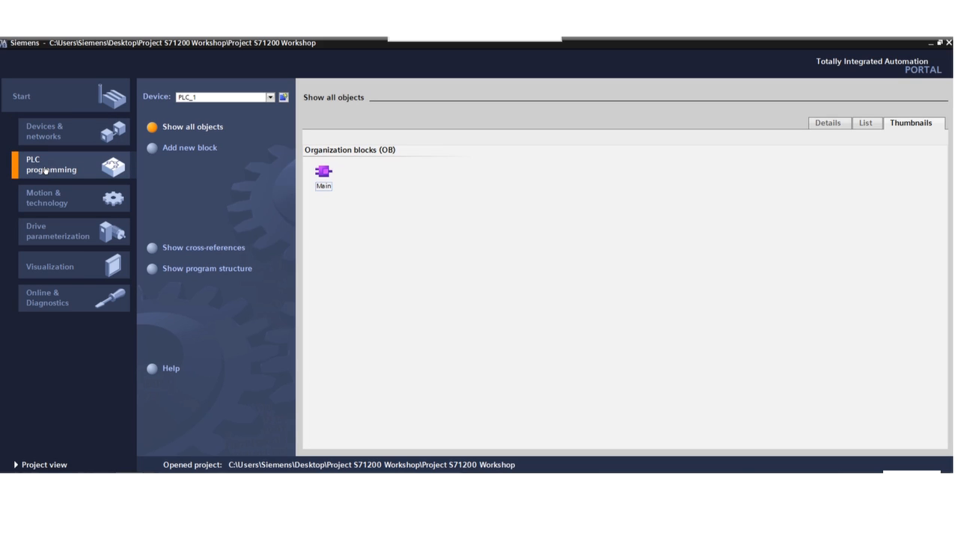
left_click(153, 151)
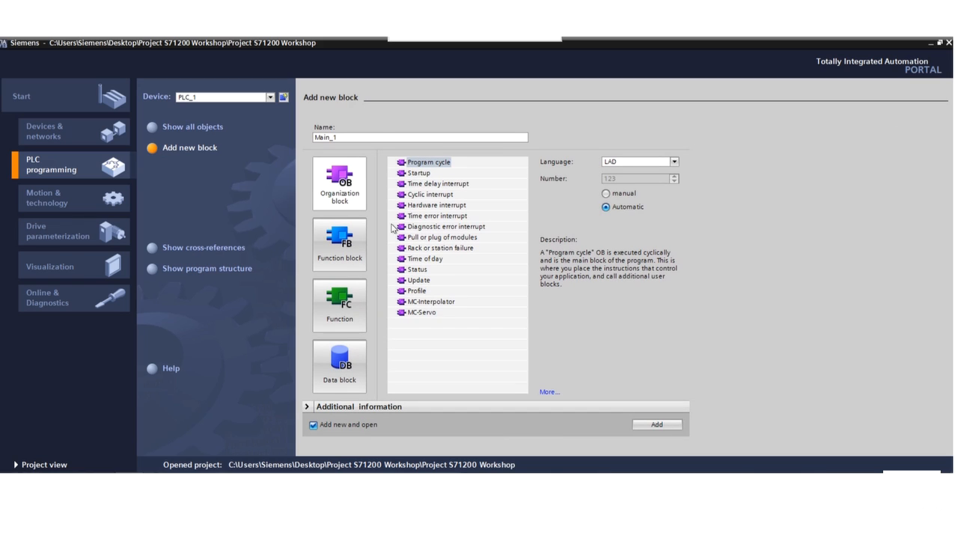
left_click(354, 198)
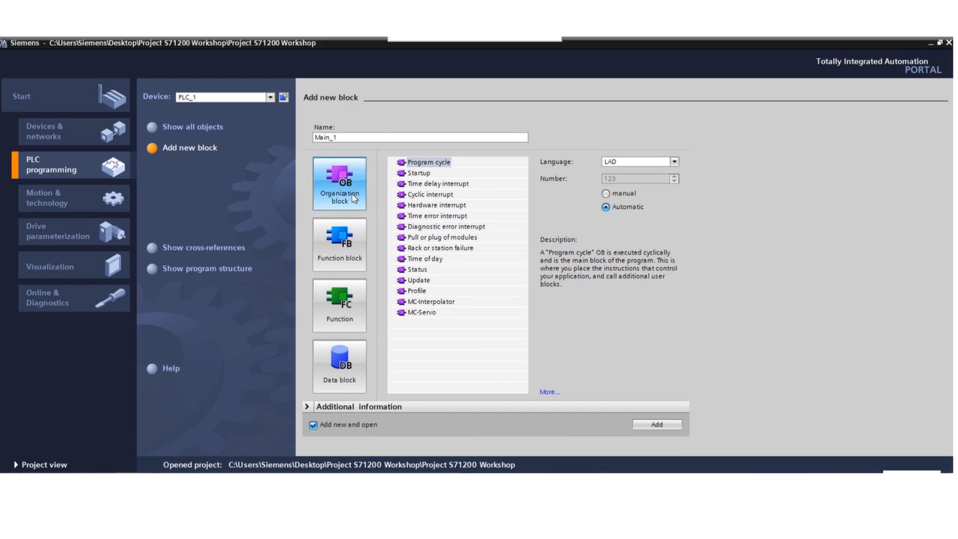
left_click(430, 194)
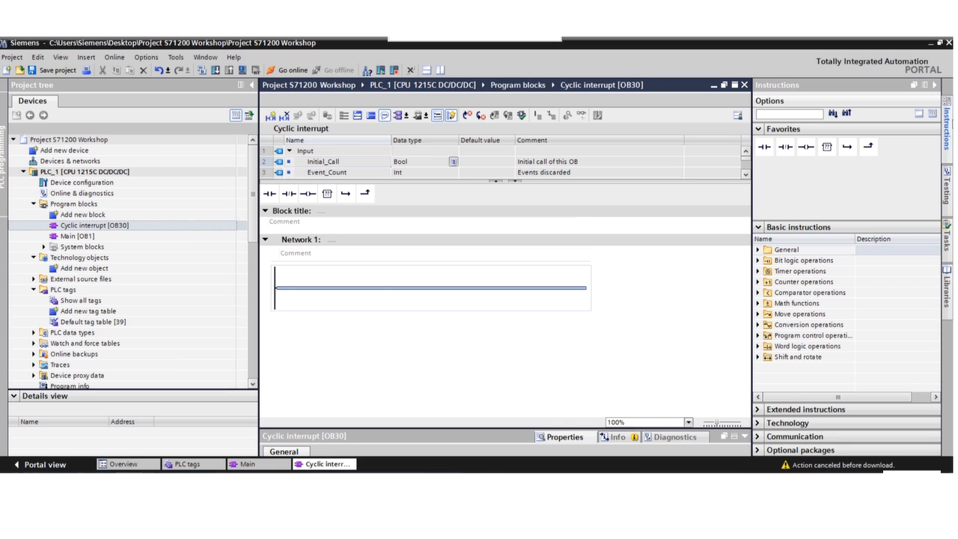
Insert the PID_Compact instruction from Technology, PID Control, Compact PID into Network 1 of the cyclic interrupt.
left_click(758, 424)
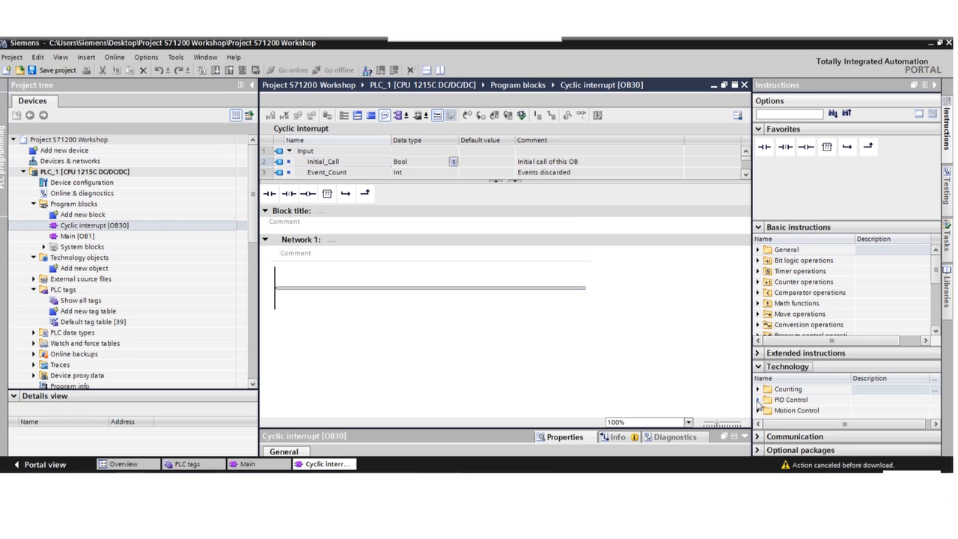
left_click(758, 399)
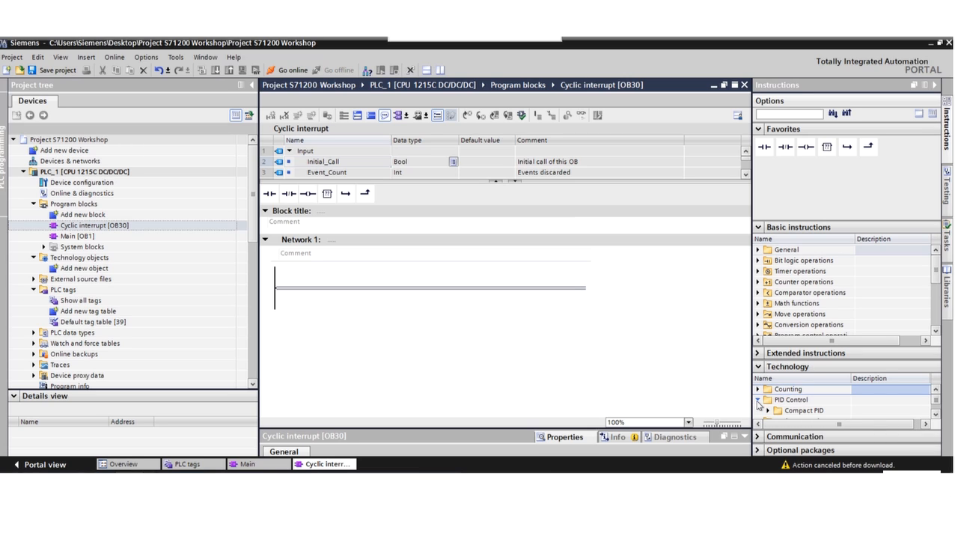
left_click(934, 413)
left_click(934, 413)
left_click(935, 413)
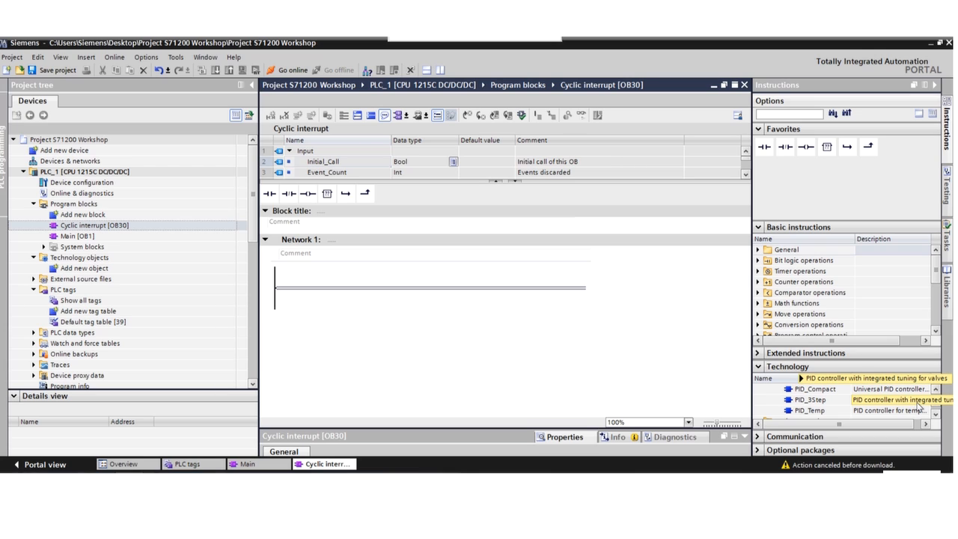
mouse_move(918, 406)
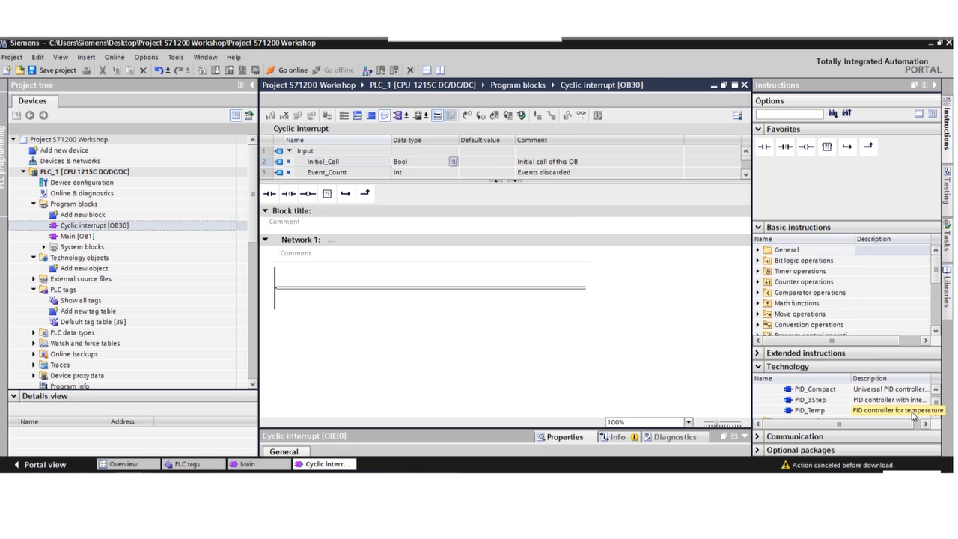
double_click(812, 389)
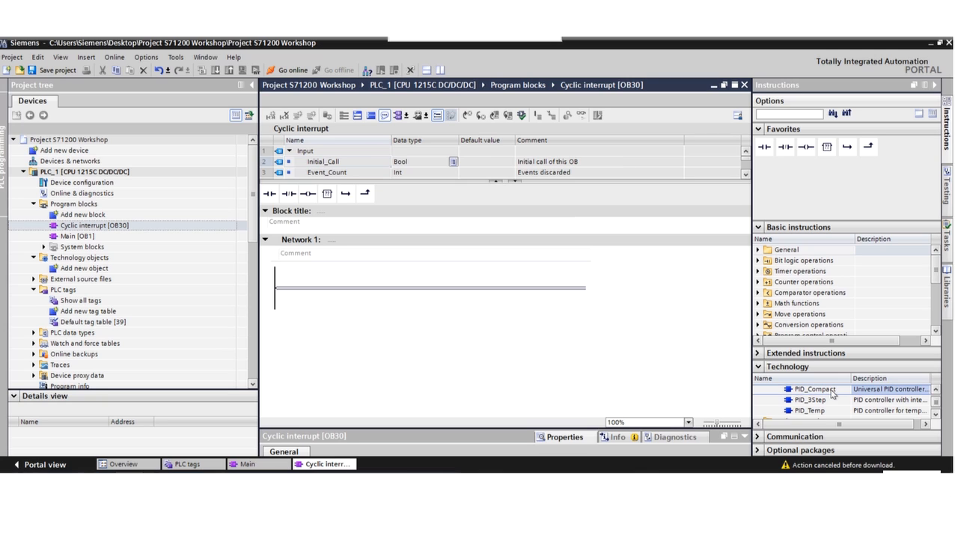
left_click(527, 329)
Assign the tag Setpoint to the PID_Compact Setpoint input.
left_click(330, 326)
left_click(329, 328)
type("Set")
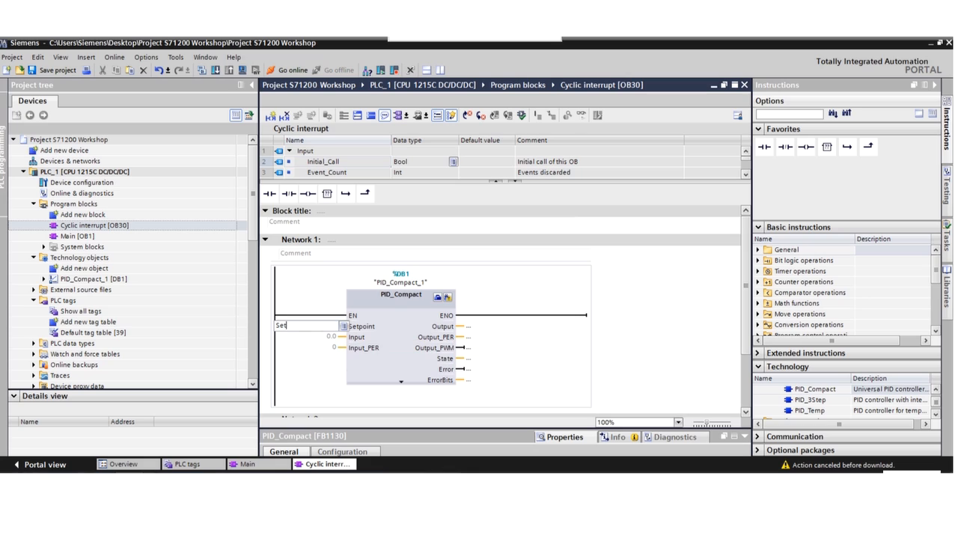
type("point")
key("Return")
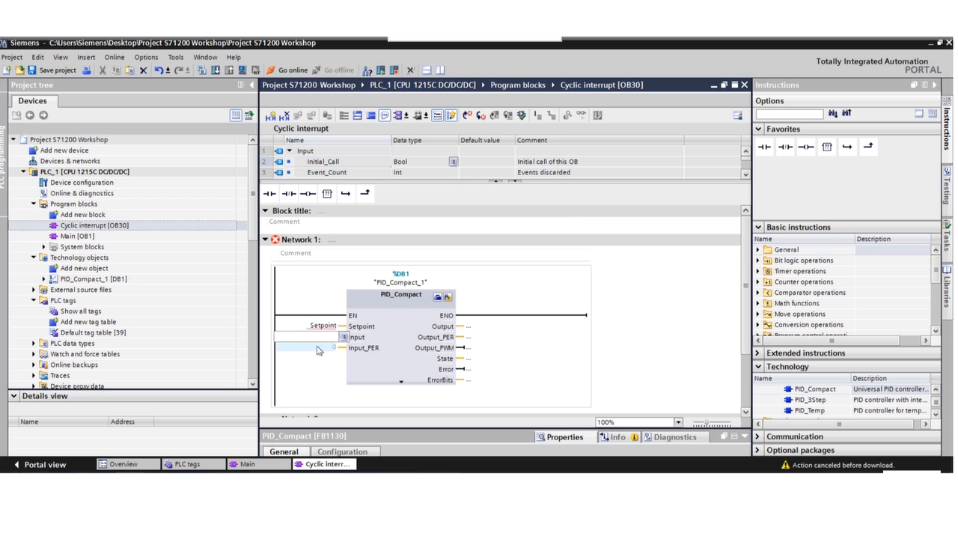
Assign the tag Actual Temp to the Input_PER input.
left_click(319, 347)
type("Actual Temp")
key("Return")
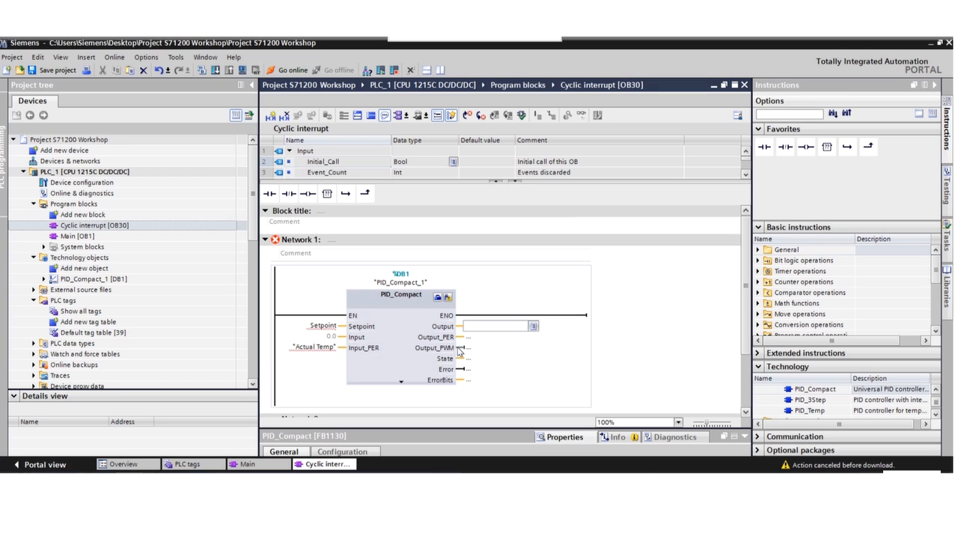
Assign the tag Heater to the Output_PWM output.
left_click(469, 347)
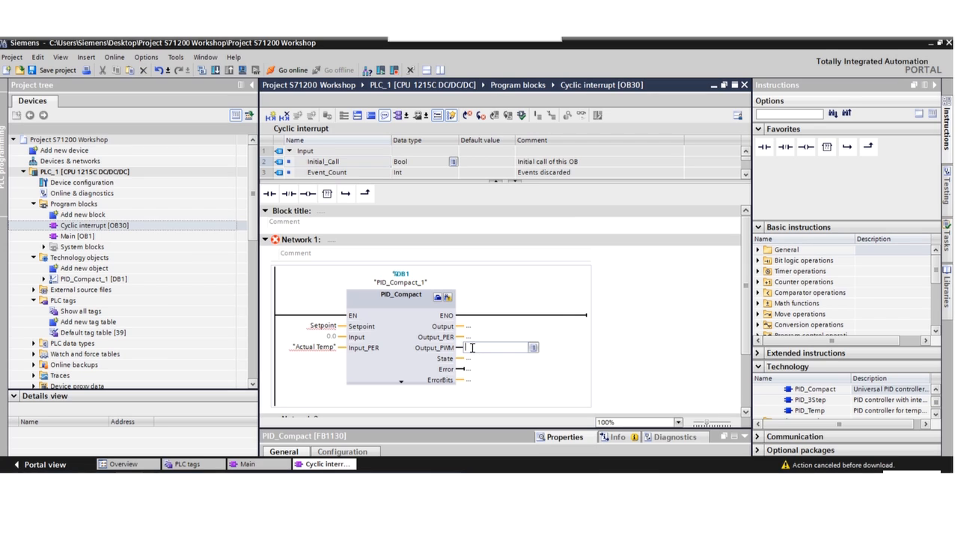
type("Heater")
left_click(578, 338)
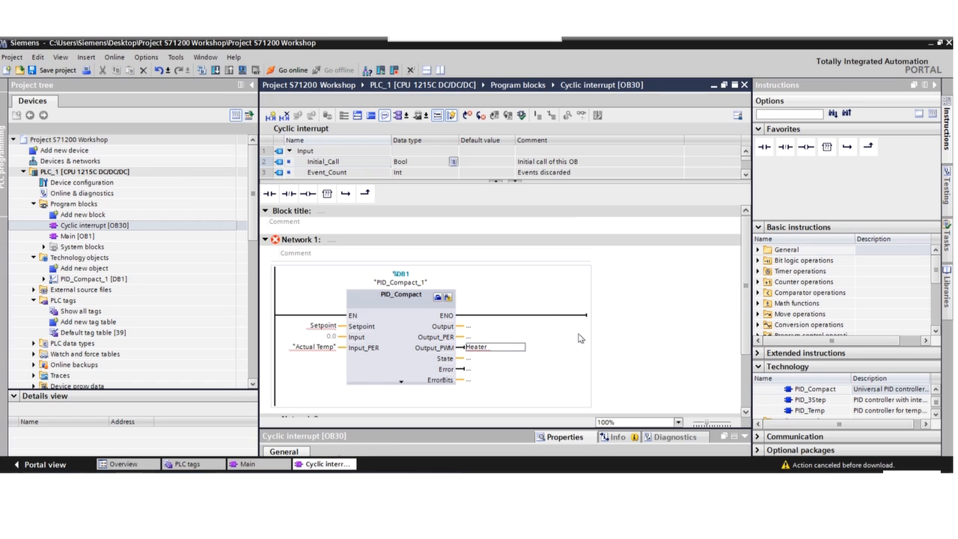
Define the three new tags, placing Actual Temp in Global Input and Heater in Global Output.
right_click(509, 290)
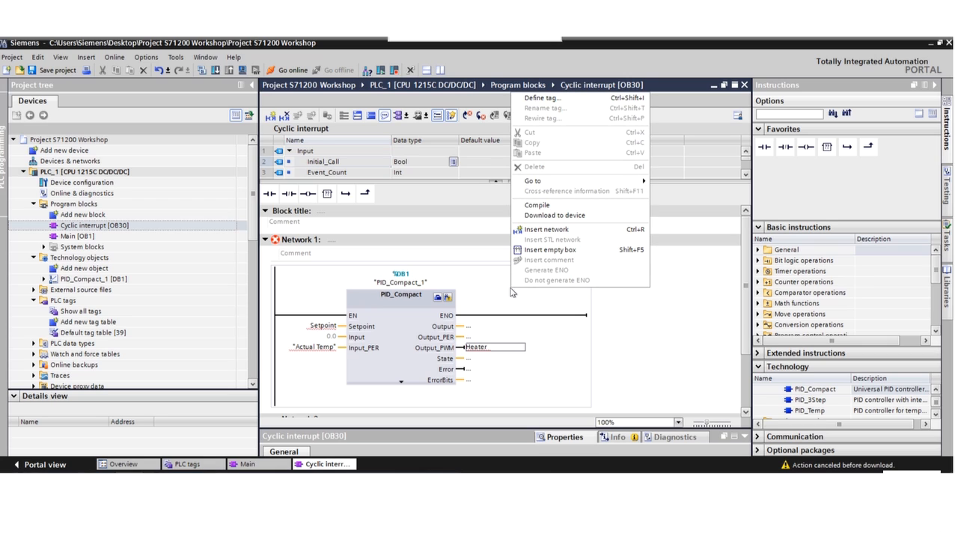
left_click(550, 99)
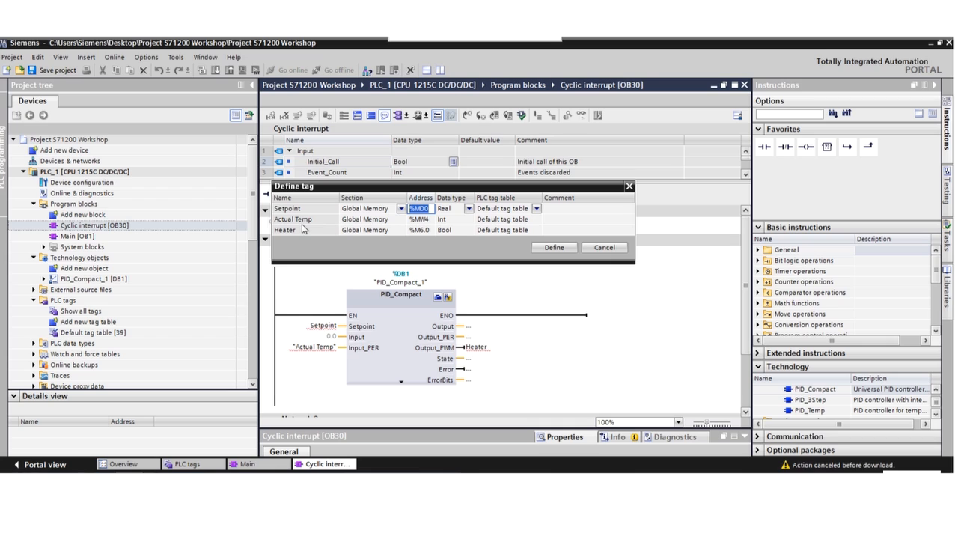
left_click(402, 221)
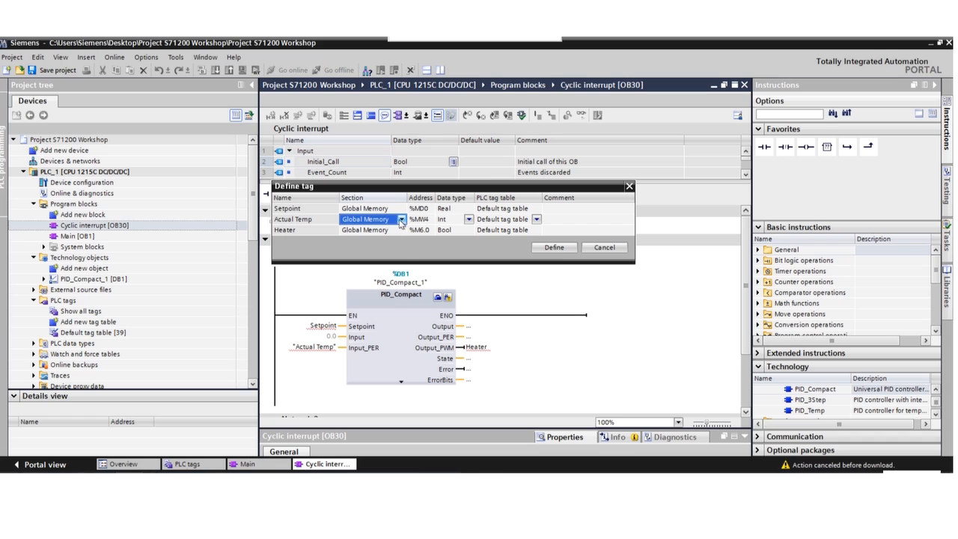
left_click(402, 219)
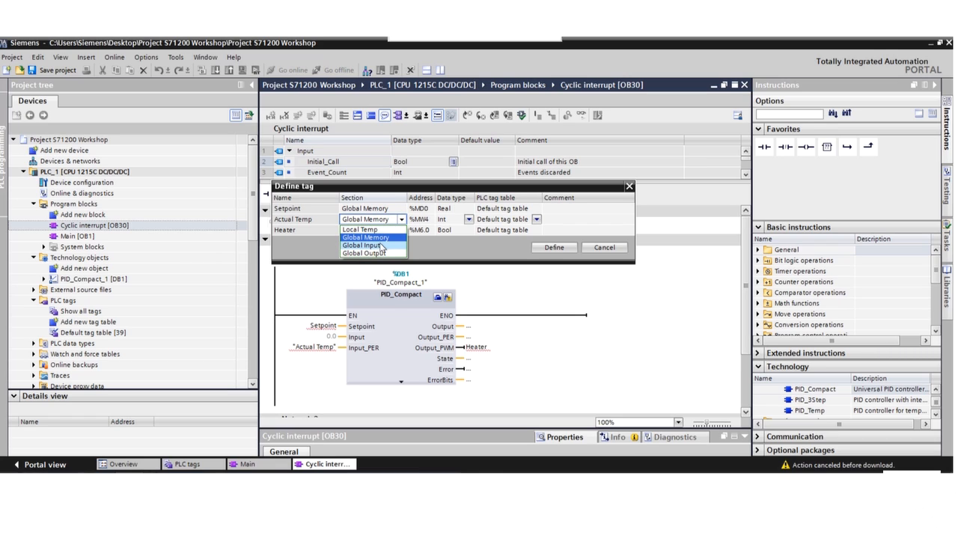
left_click(381, 245)
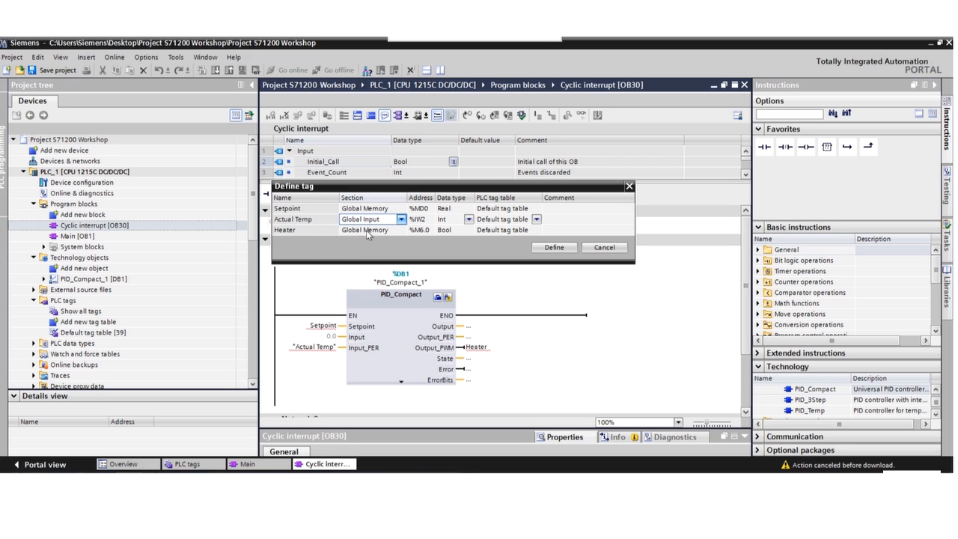
left_click(397, 231)
left_click(401, 231)
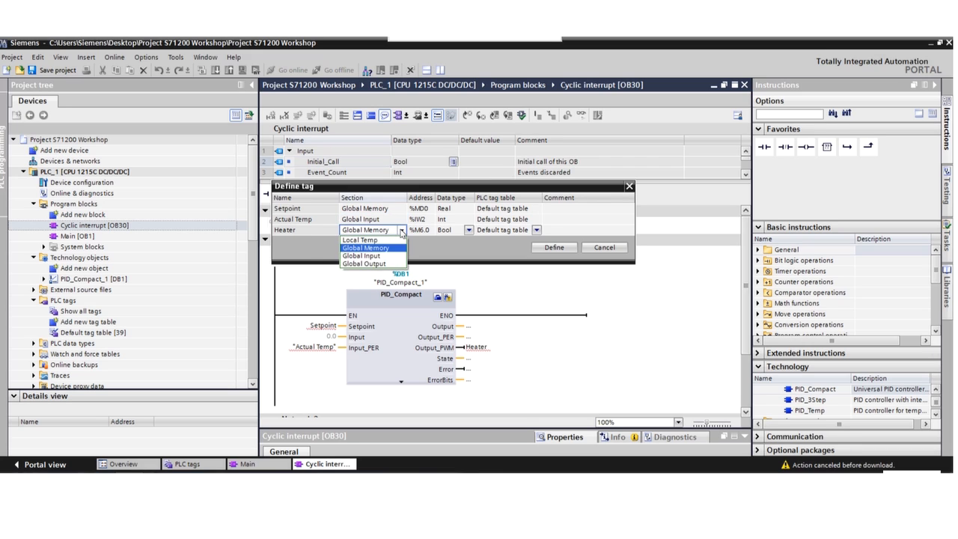
left_click(391, 262)
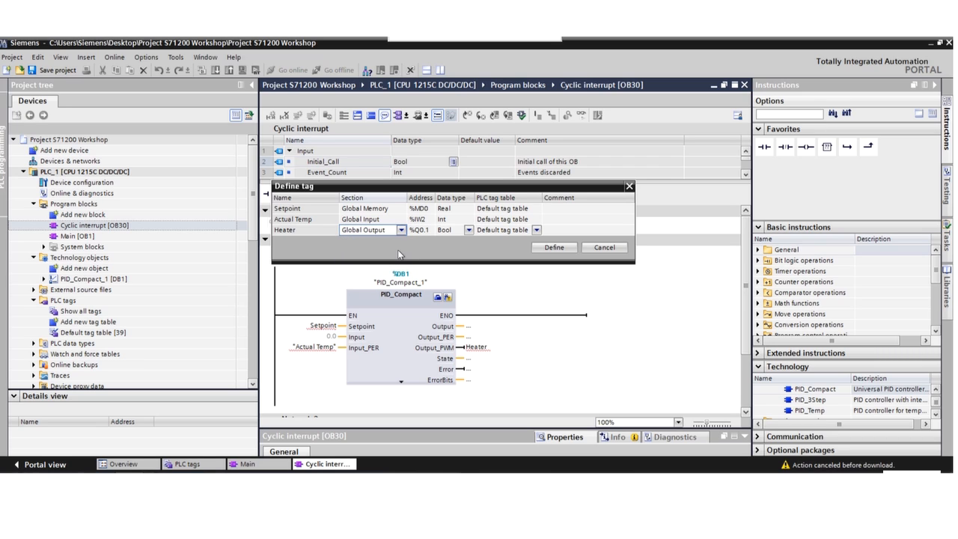
left_click(561, 248)
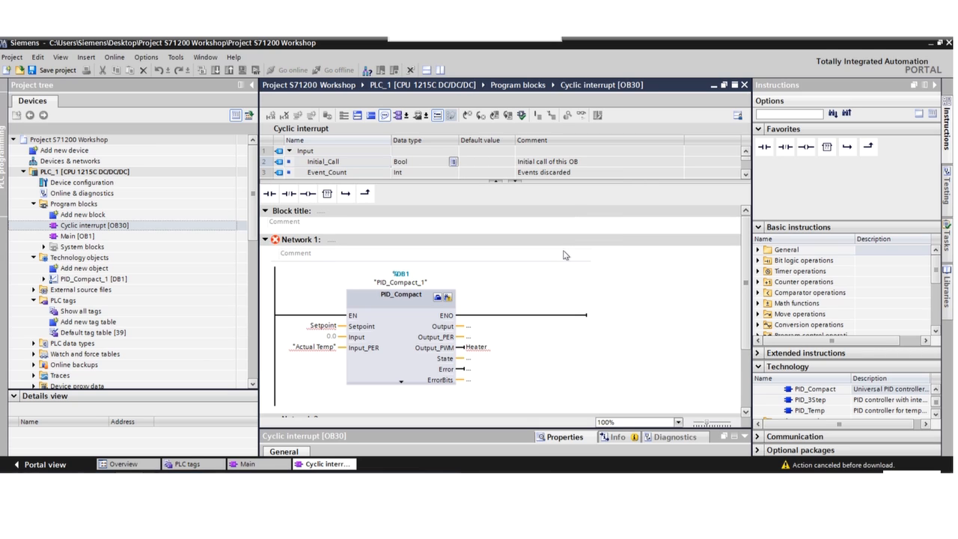
Open the PID_Compact configuration and set the controller type to Temperature in °C.
left_click(438, 299)
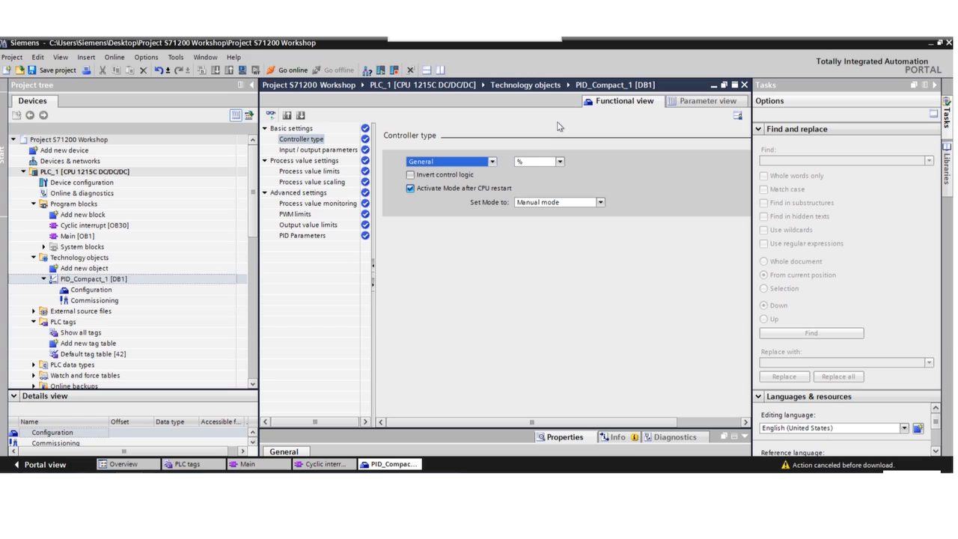
left_click(492, 162)
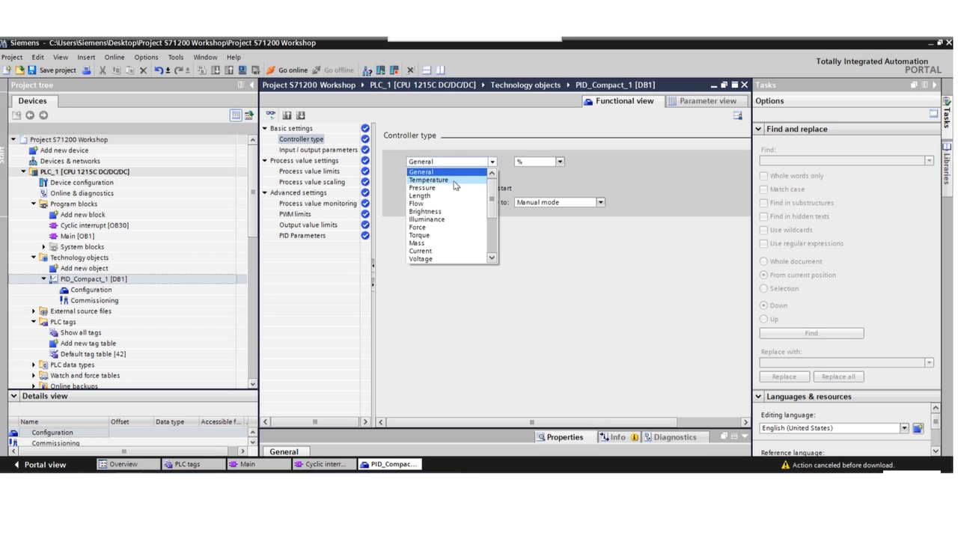
left_click(455, 180)
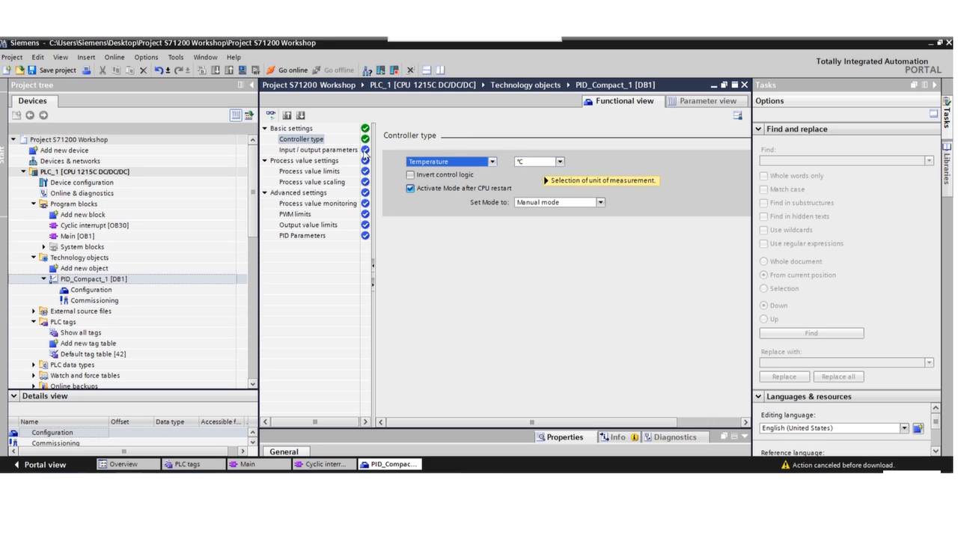
In the input/output parameters, set the controller output to Output_PWM.
left_click(321, 152)
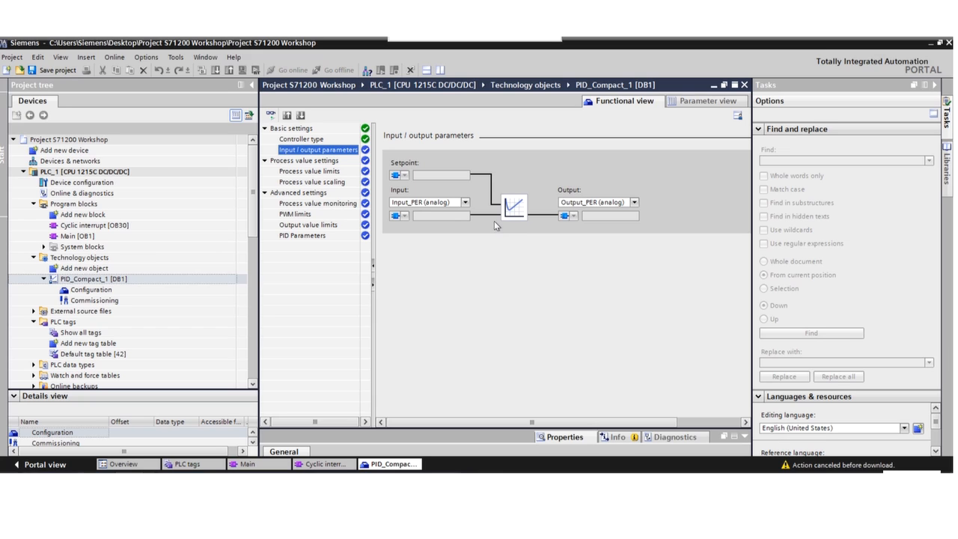
left_click(634, 203)
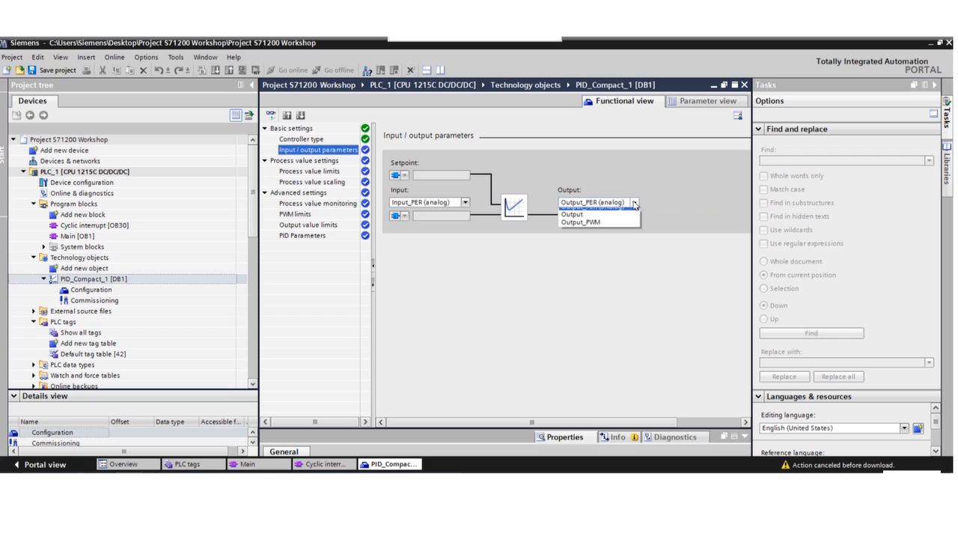
left_click(602, 229)
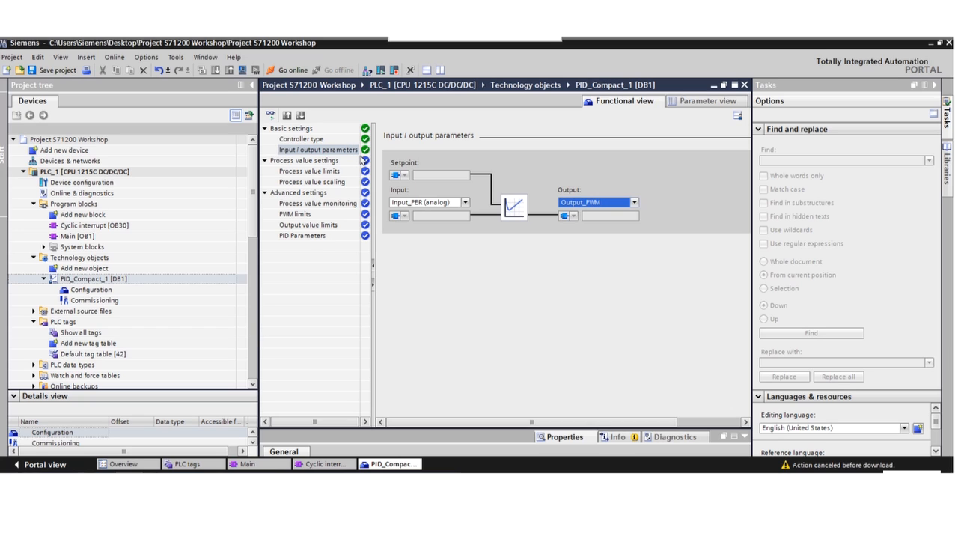
Open the Commissioning view of PID_Compact_1.
left_click(58, 172)
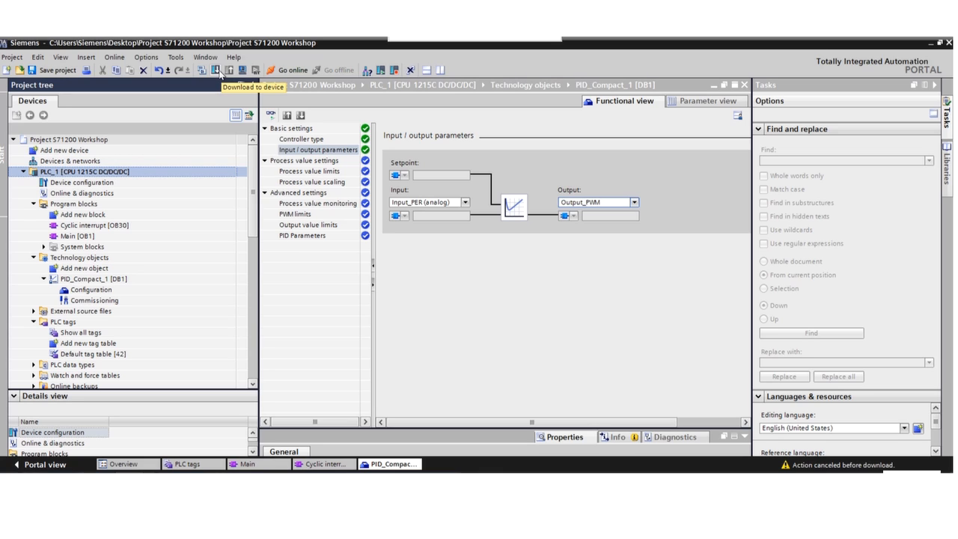
left_click(89, 301)
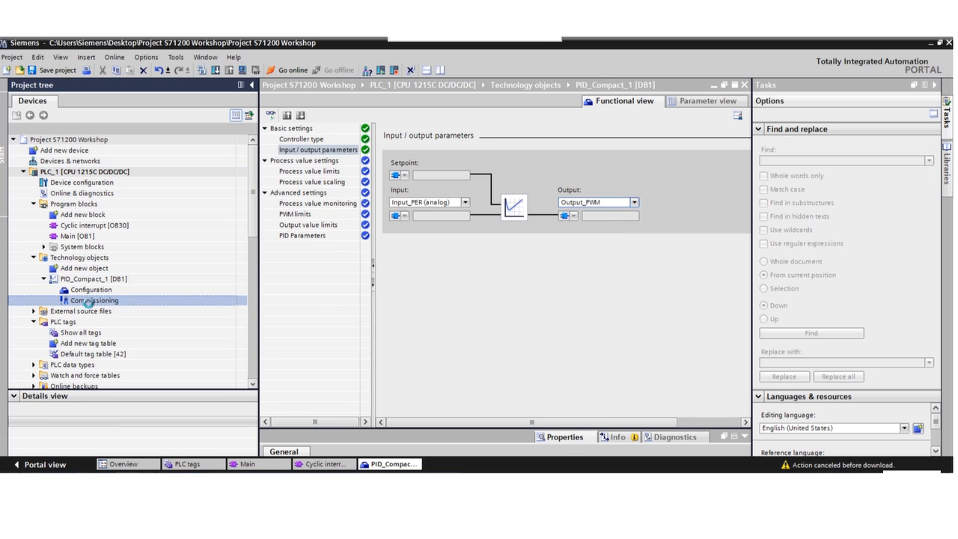
double_click(88, 302)
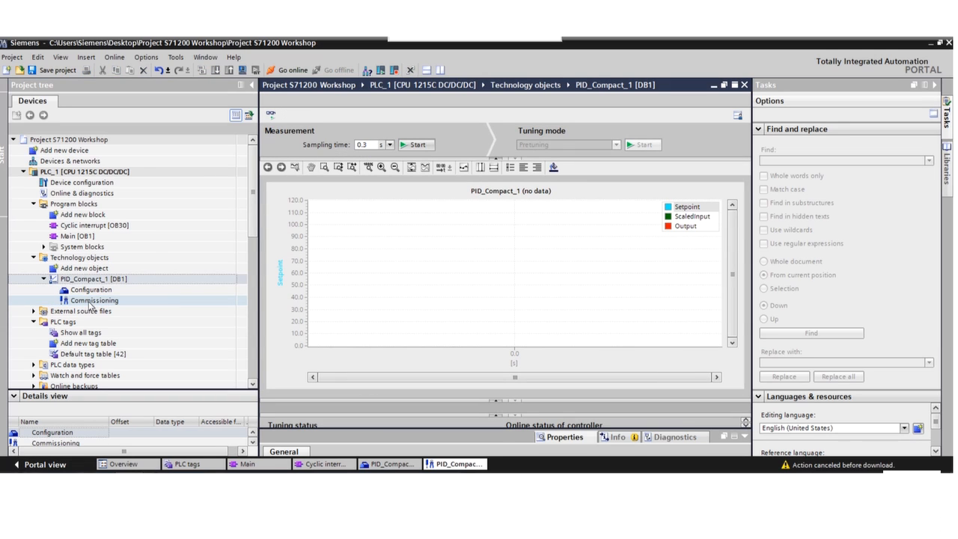
Arrange the editor side by side so commissioning and the Cyclic interrupt block are both visible.
left_click(439, 71)
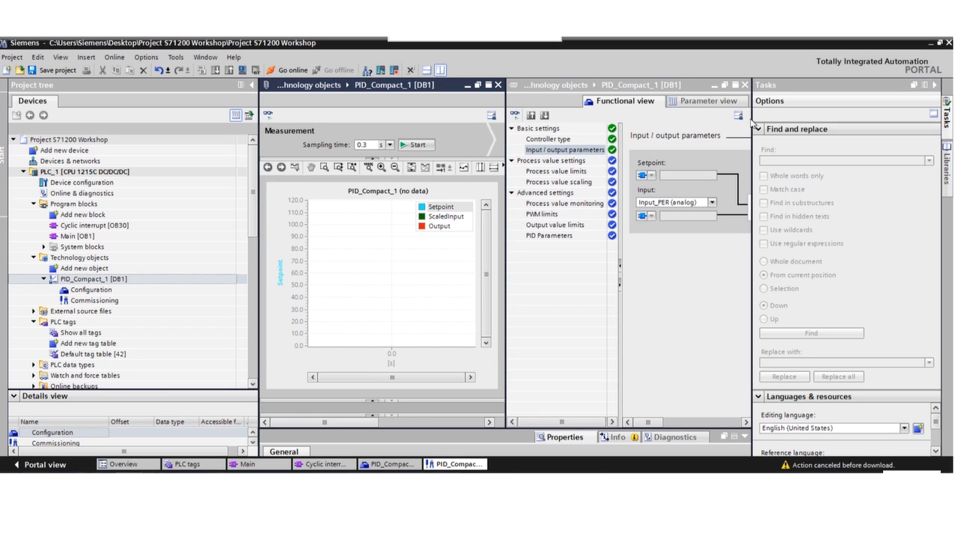
left_click_drag(753, 121, 887, 115)
left_click(662, 101)
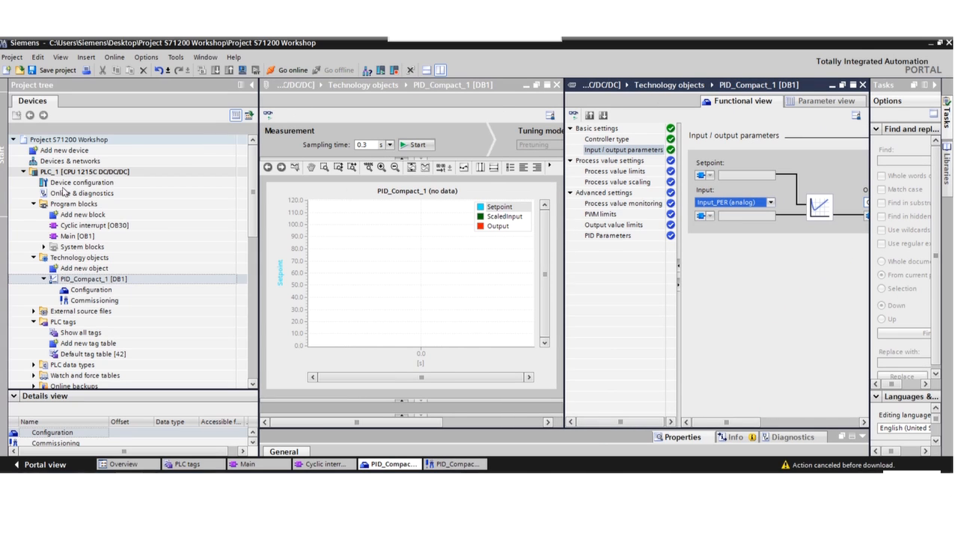
double_click(79, 225)
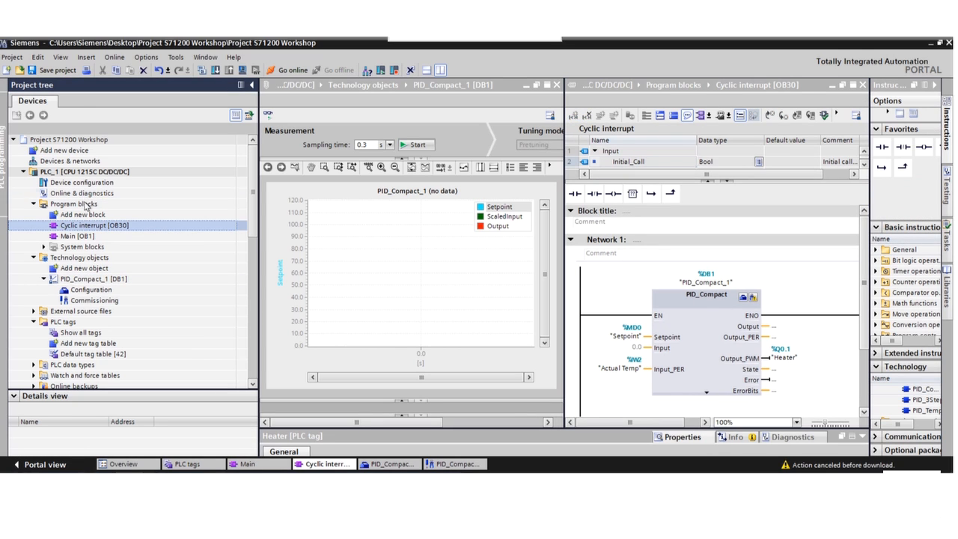
left_click(86, 174)
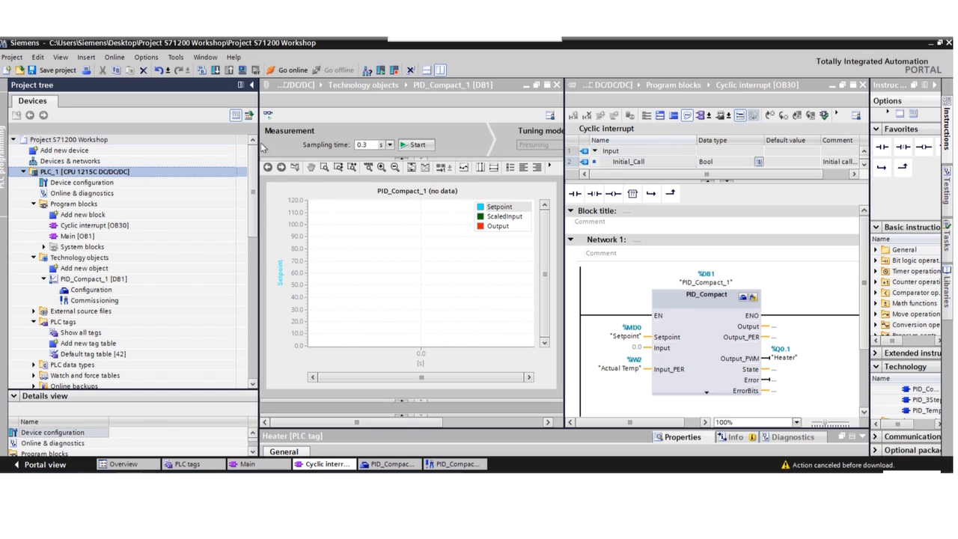
left_click_drag(259, 138, 79, 151)
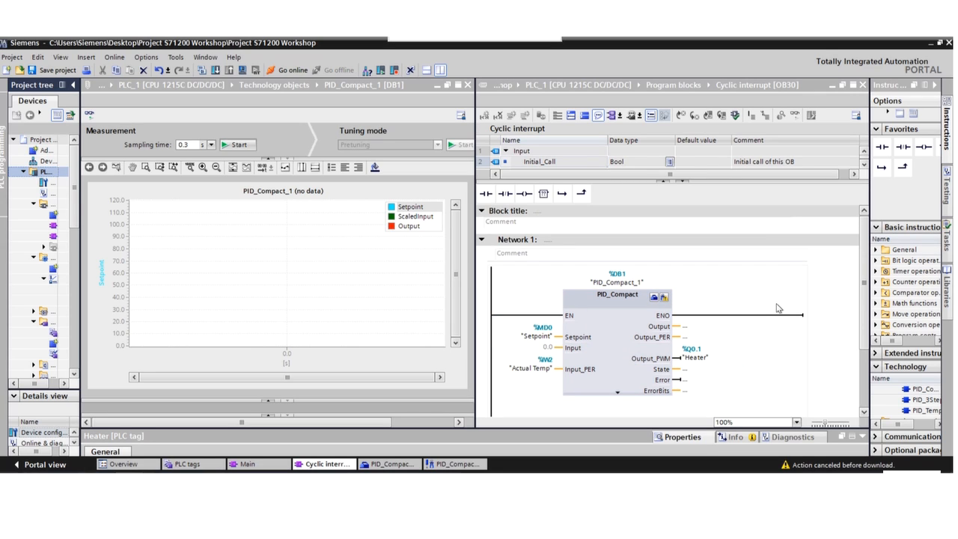
left_click(540, 337)
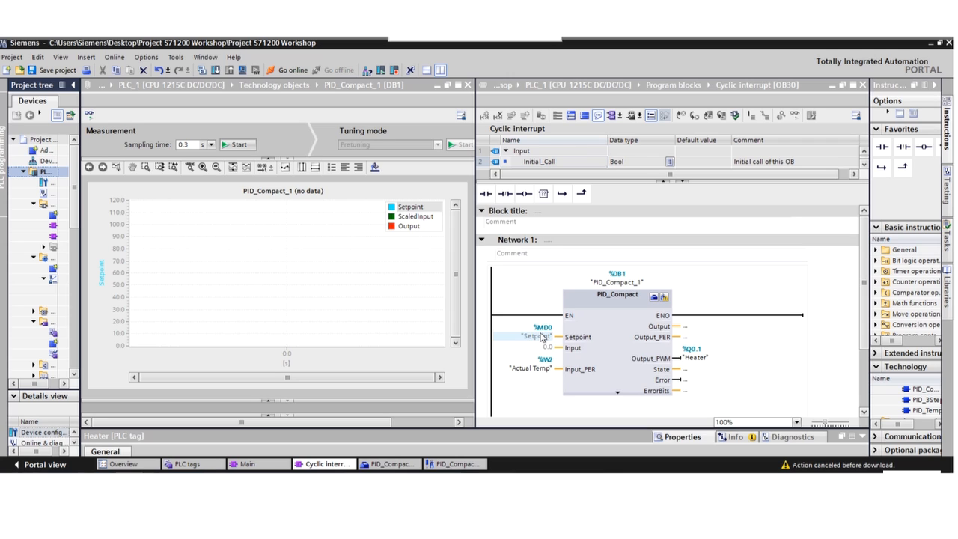
right_click(542, 338)
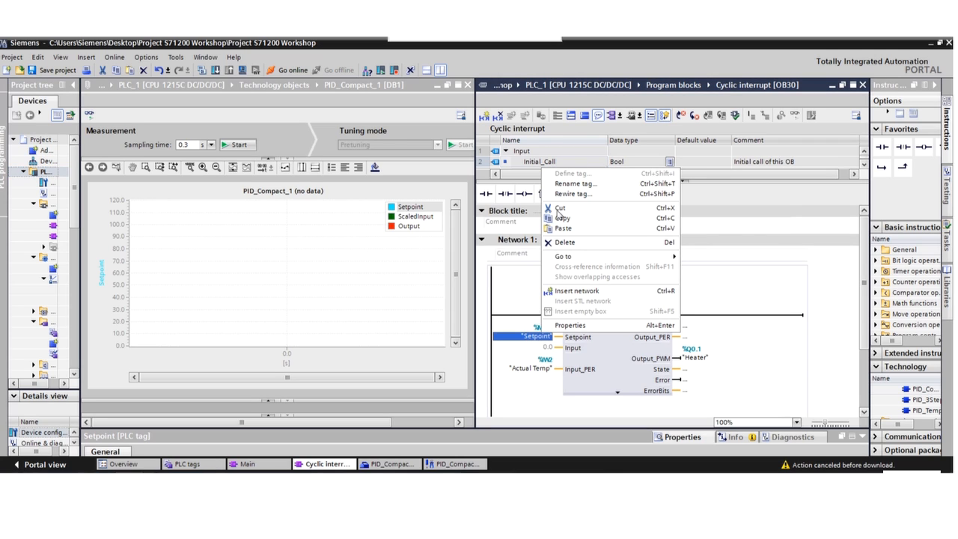
left_click(516, 296)
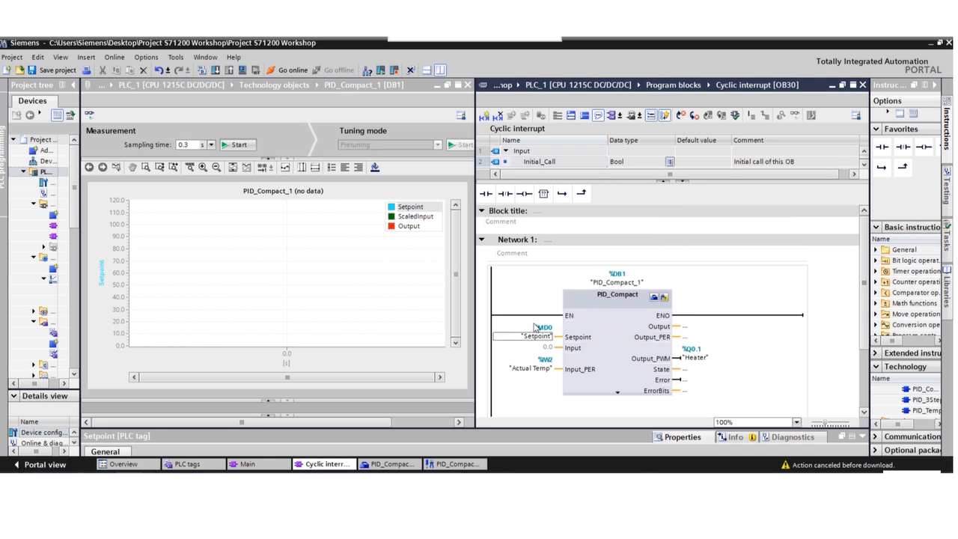